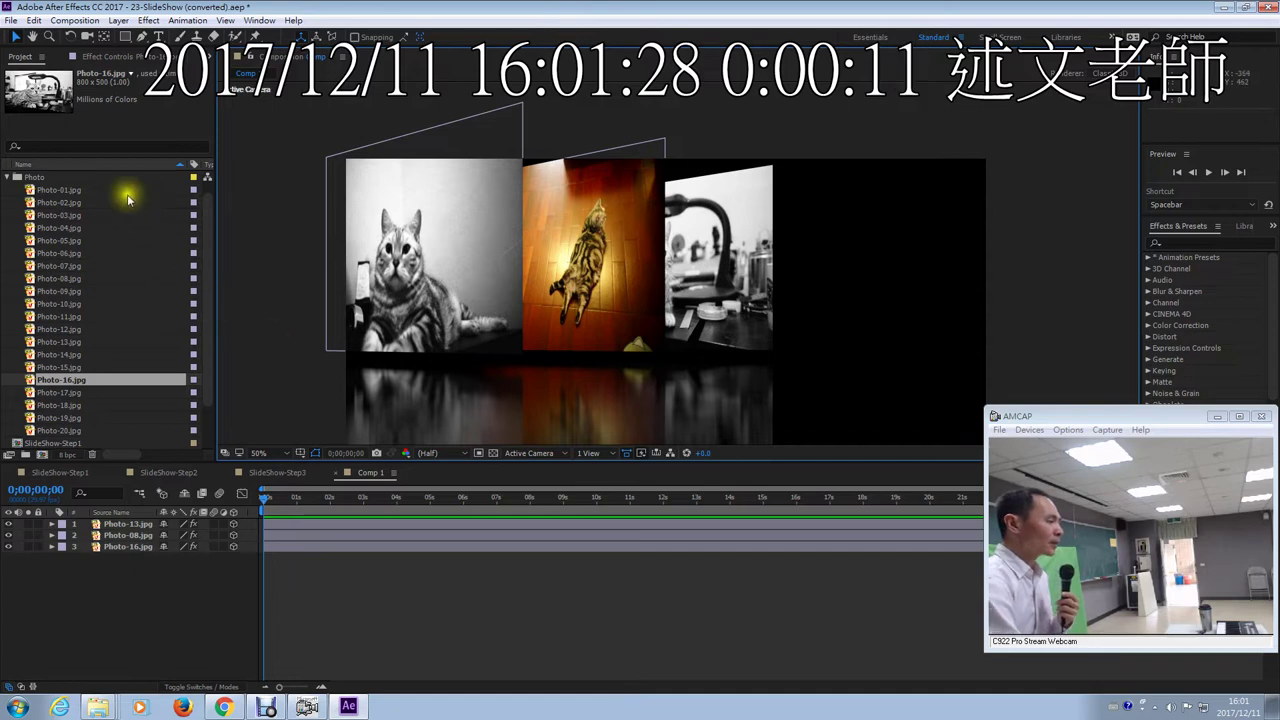
# Step: Add a new null object to the composition with the three photo layers
pyautogui.click(118, 20)
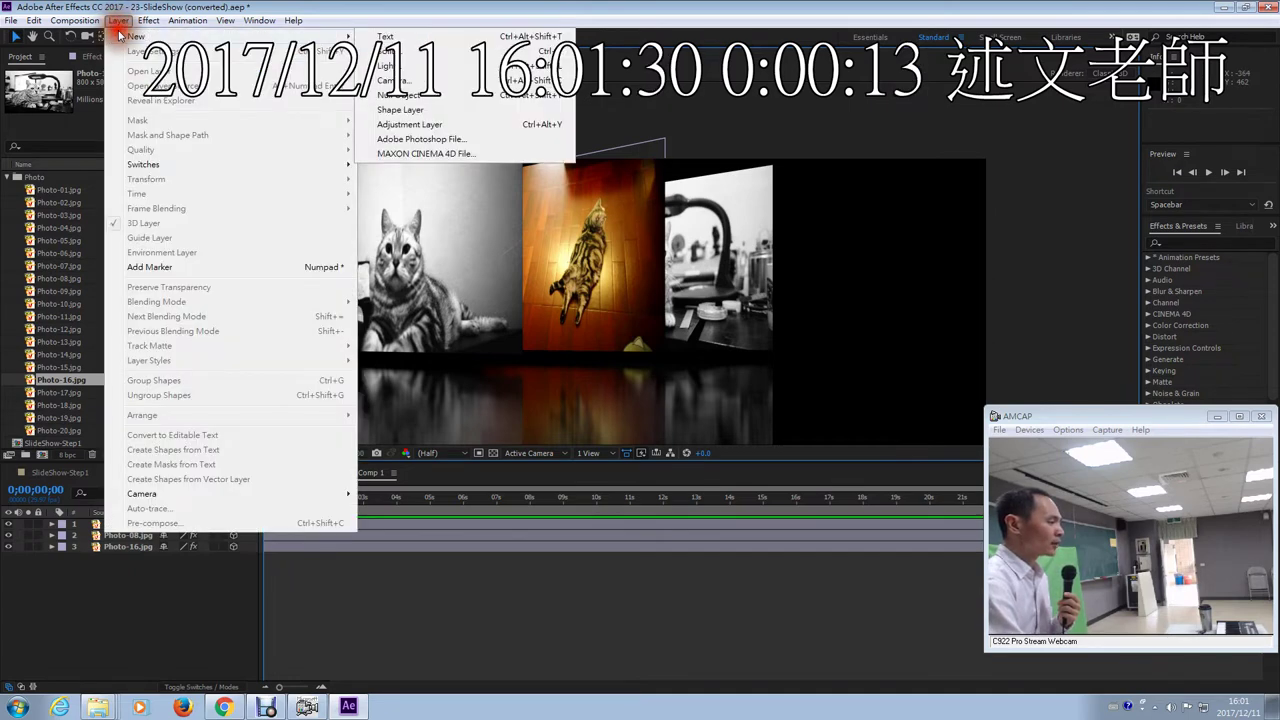
pyautogui.moveTo(136, 28)
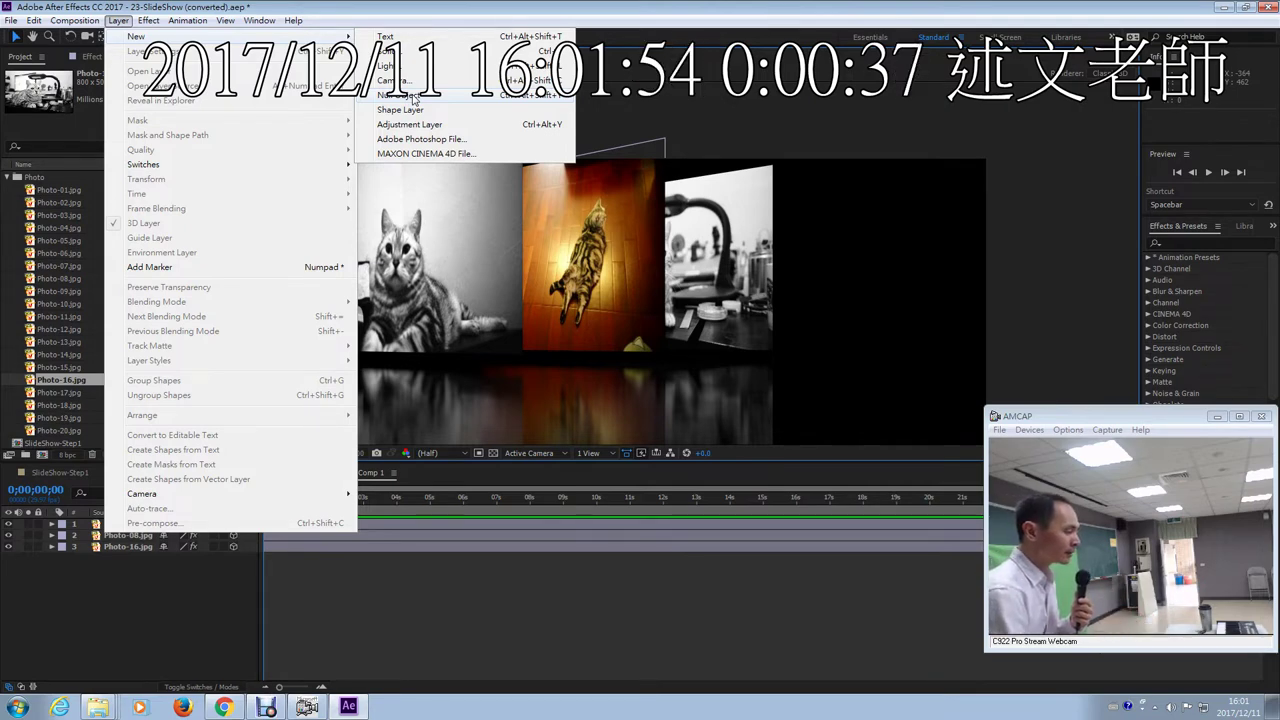
pyautogui.click(400, 95)
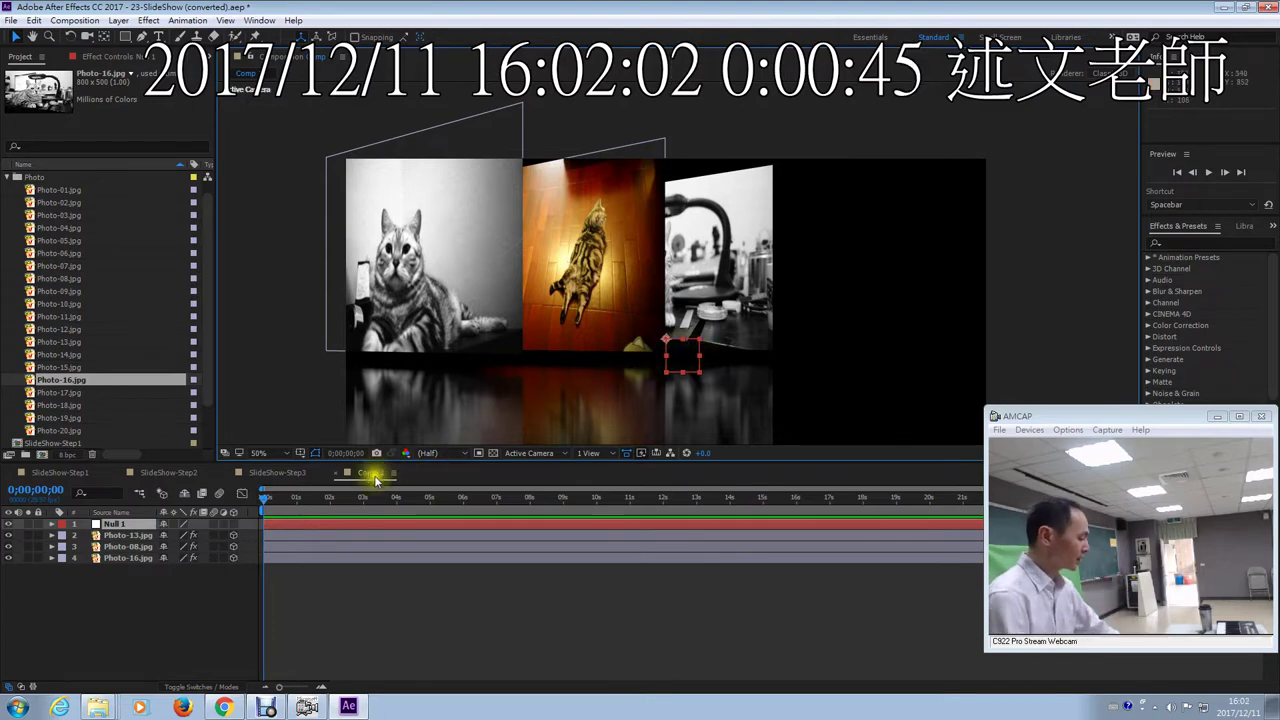
pyautogui.hotkey('ctrl', '1')
pyautogui.click(58, 546)
pyautogui.moveTo(86, 530); pyautogui.dragTo(87, 566)
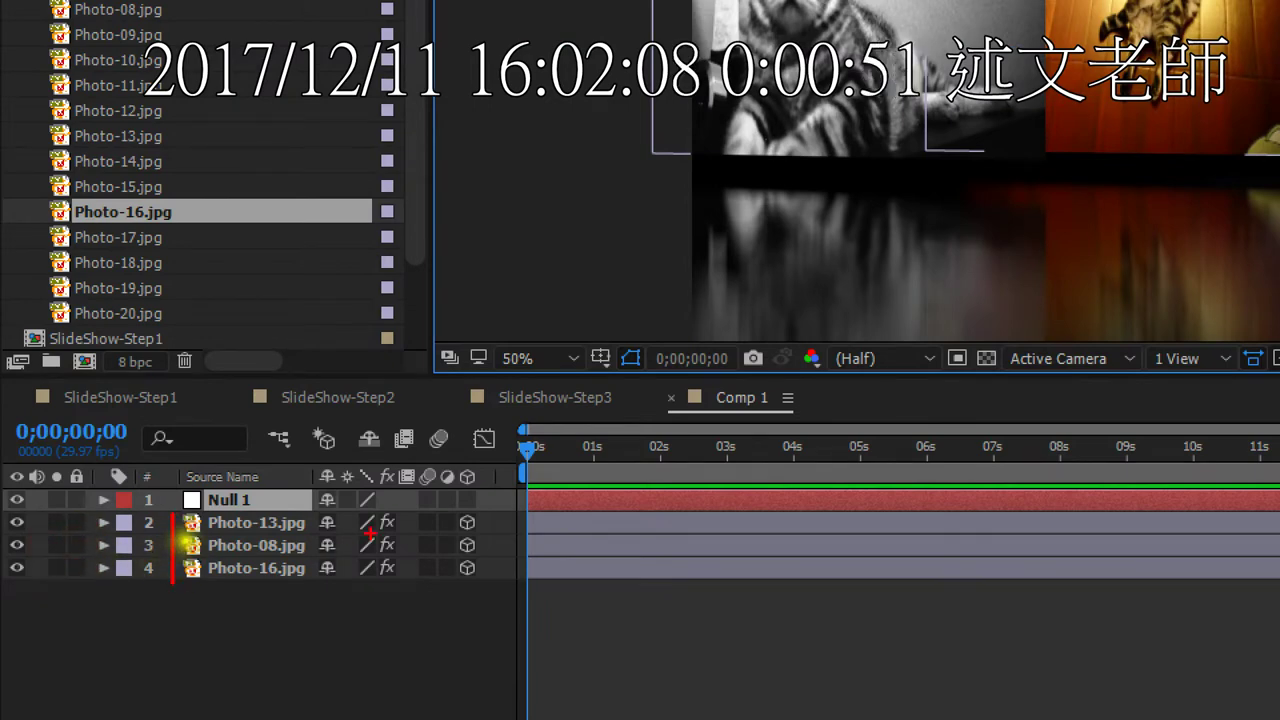
pyautogui.moveTo(482, 516)
pyautogui.mouseDown()
pyautogui.moveTo(440, 517)
pyautogui.moveTo(455, 472)
pyautogui.moveTo(488, 485)
pyautogui.moveTo(466, 519)
pyautogui.mouseUp()
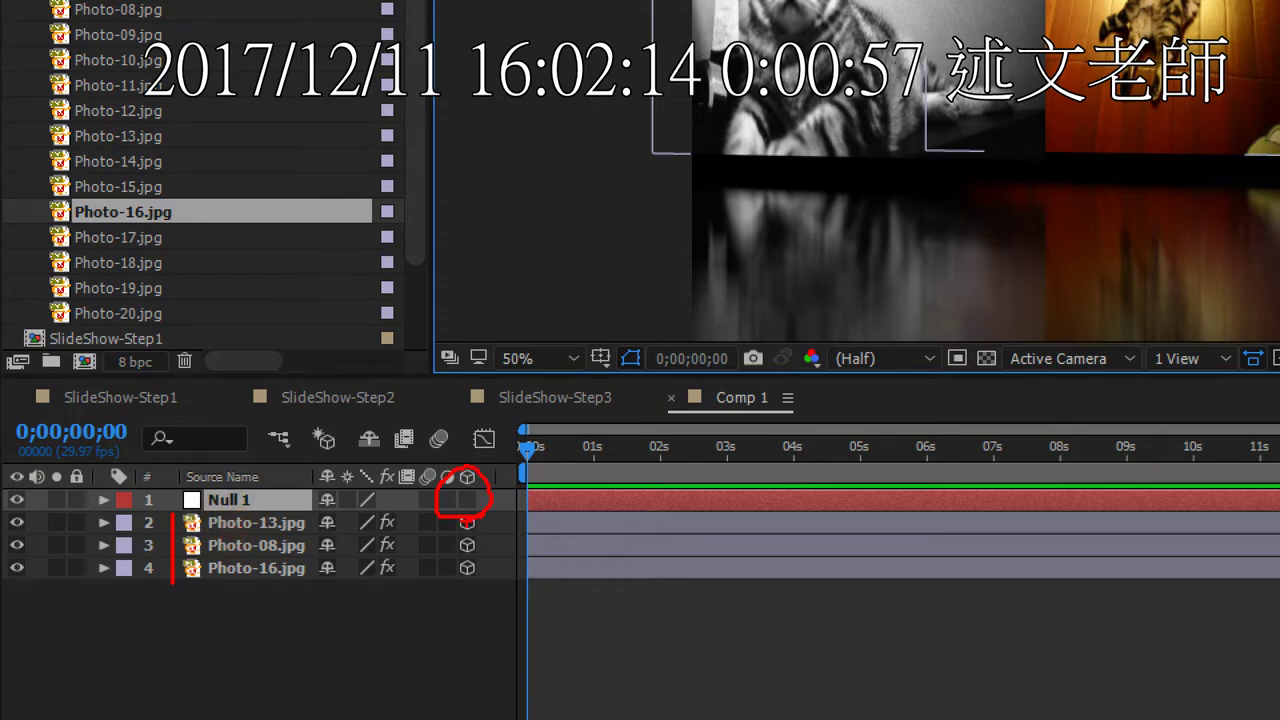
pyautogui.press('Escape')
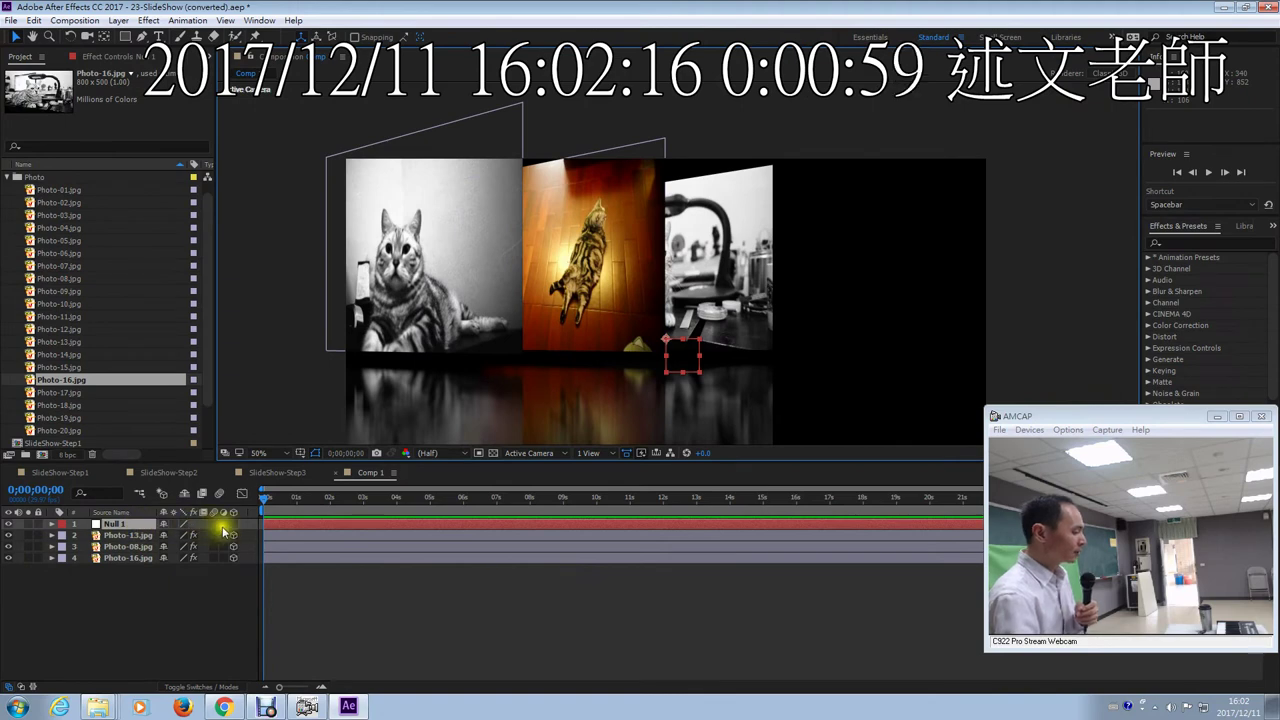
# Step: Make the null object a 3D layer and set its Y Rotation to 30° in its transform properties
pyautogui.click(233, 524)
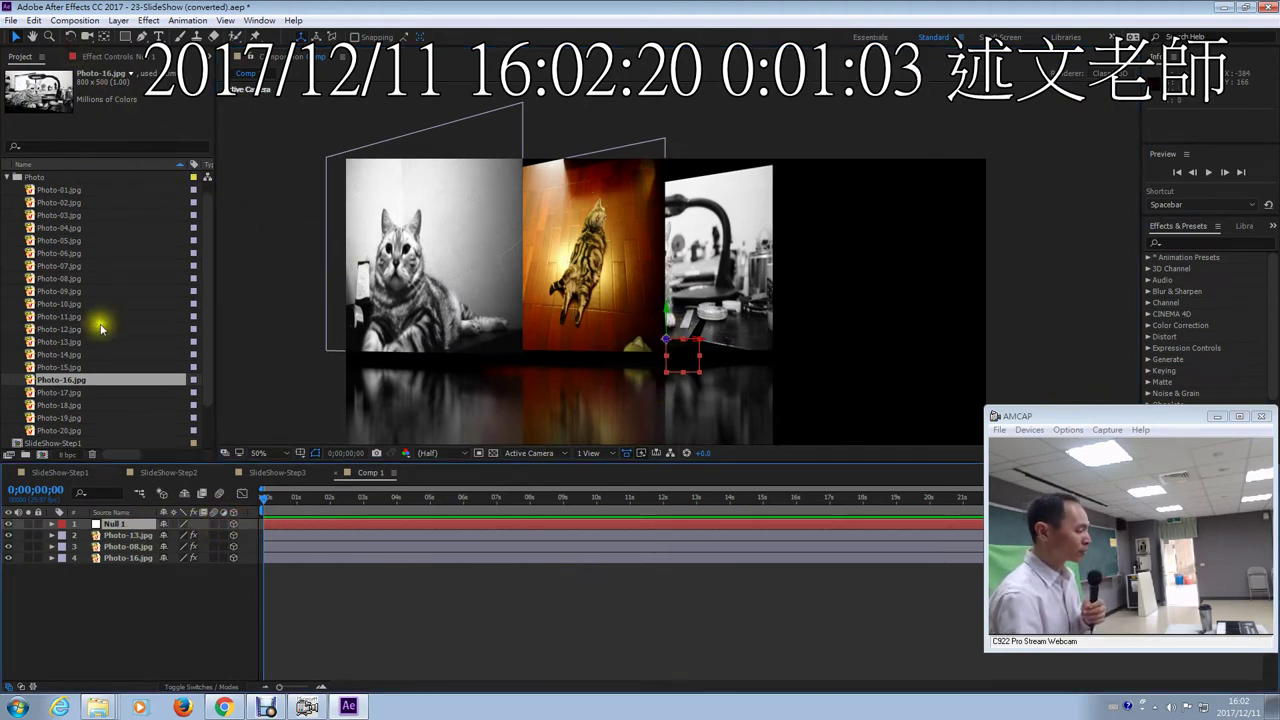
pyautogui.click(52, 524)
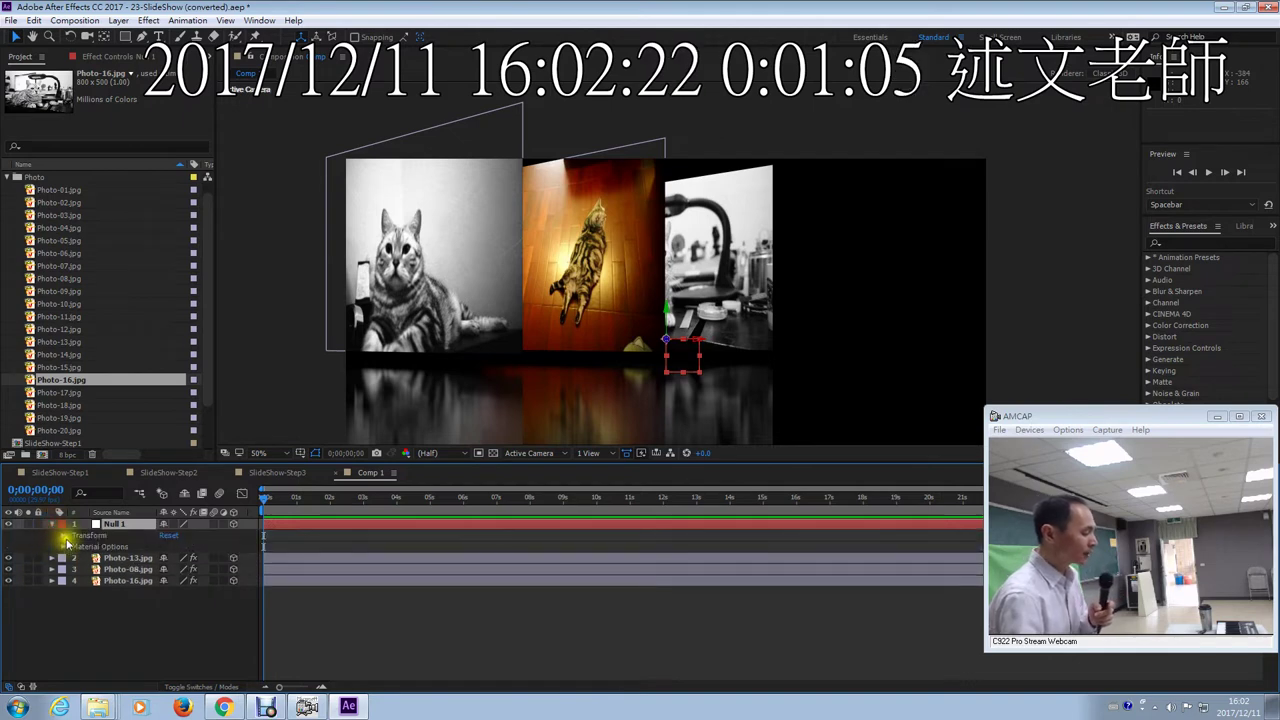
pyautogui.click(62, 535)
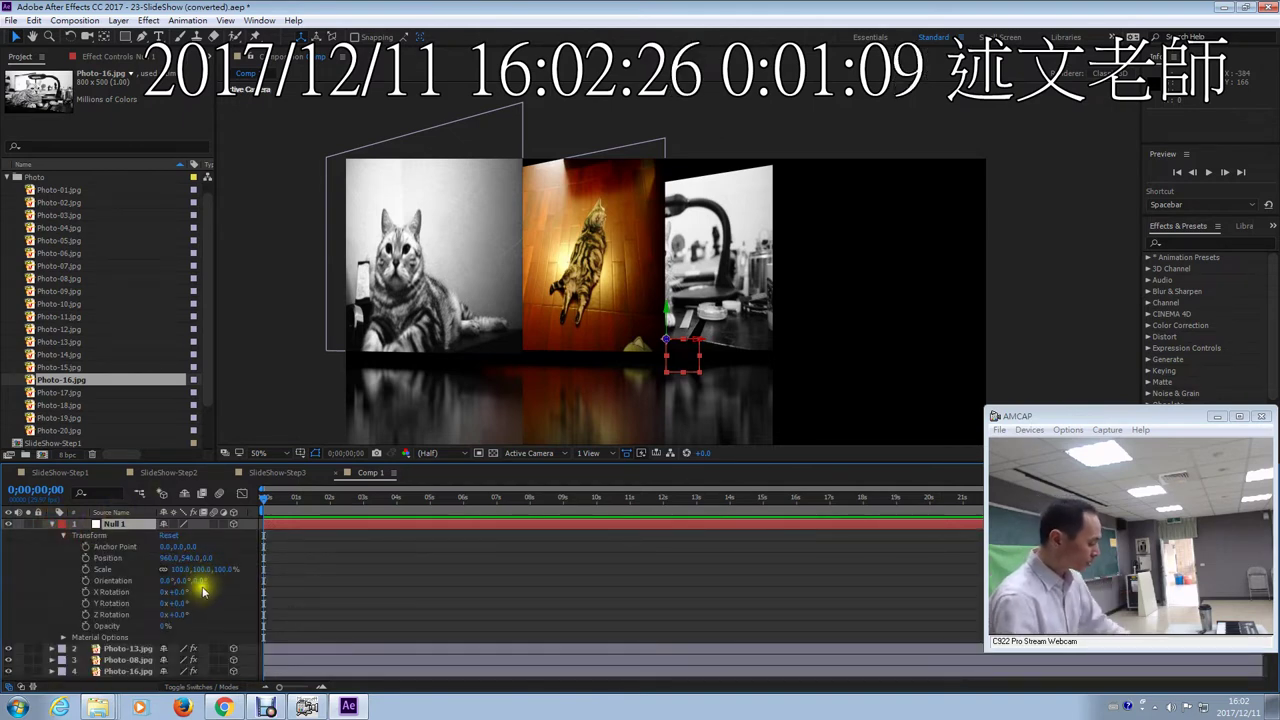
pyautogui.moveTo(396, 264); pyautogui.dragTo(428, 272)
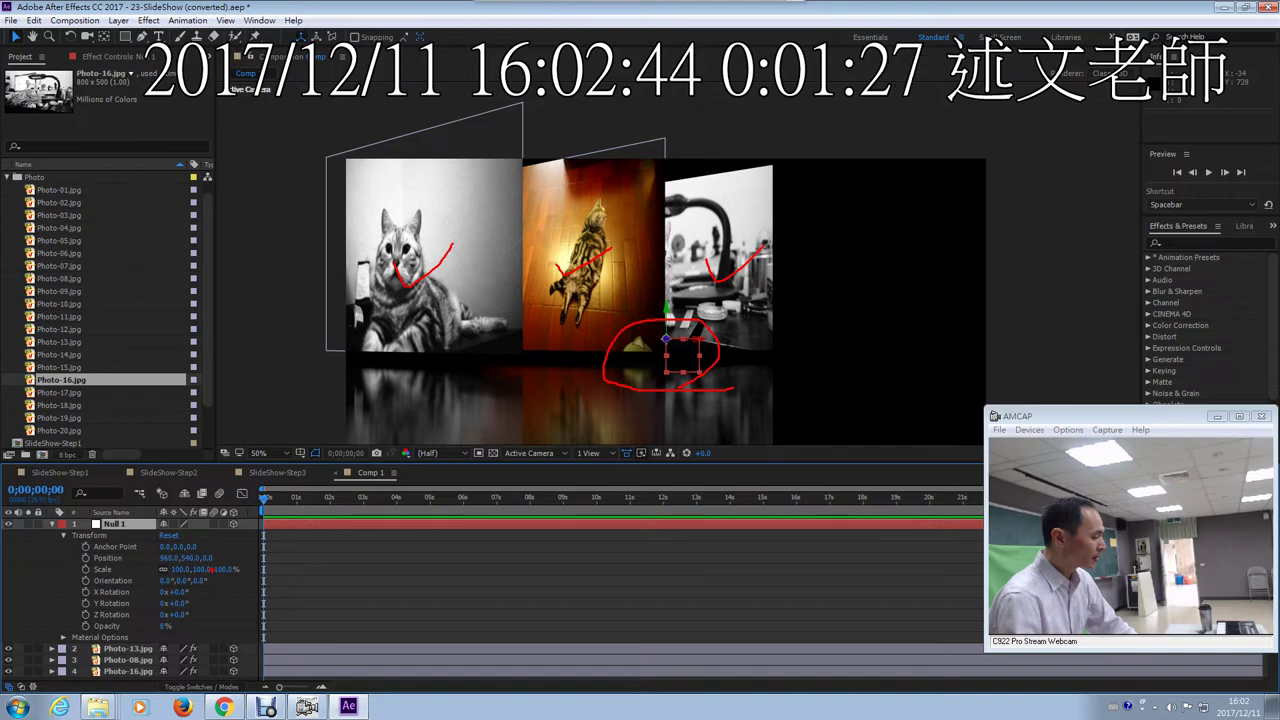
pyautogui.moveTo(114, 634)
pyautogui.mouseDown()
pyautogui.moveTo(147, 583)
pyautogui.moveTo(135, 523)
pyautogui.moveTo(118, 555)
pyautogui.moveTo(175, 548)
pyautogui.mouseUp()
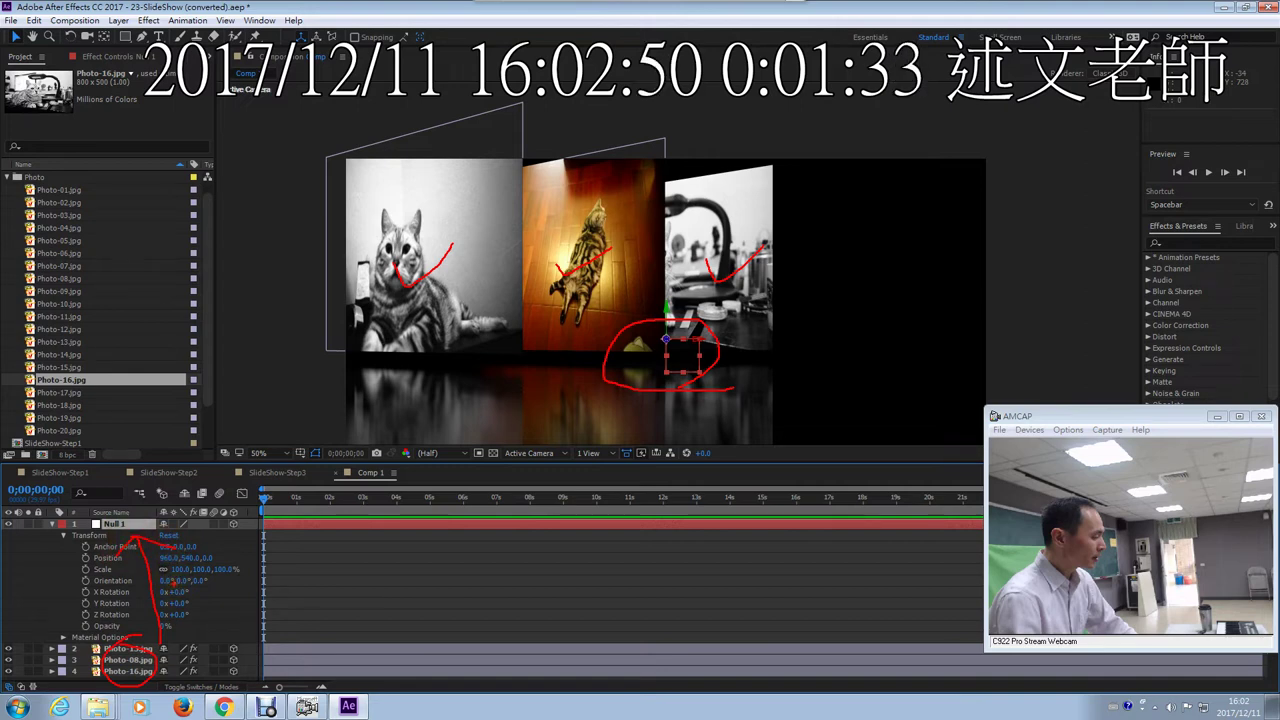
pyautogui.press('Escape')
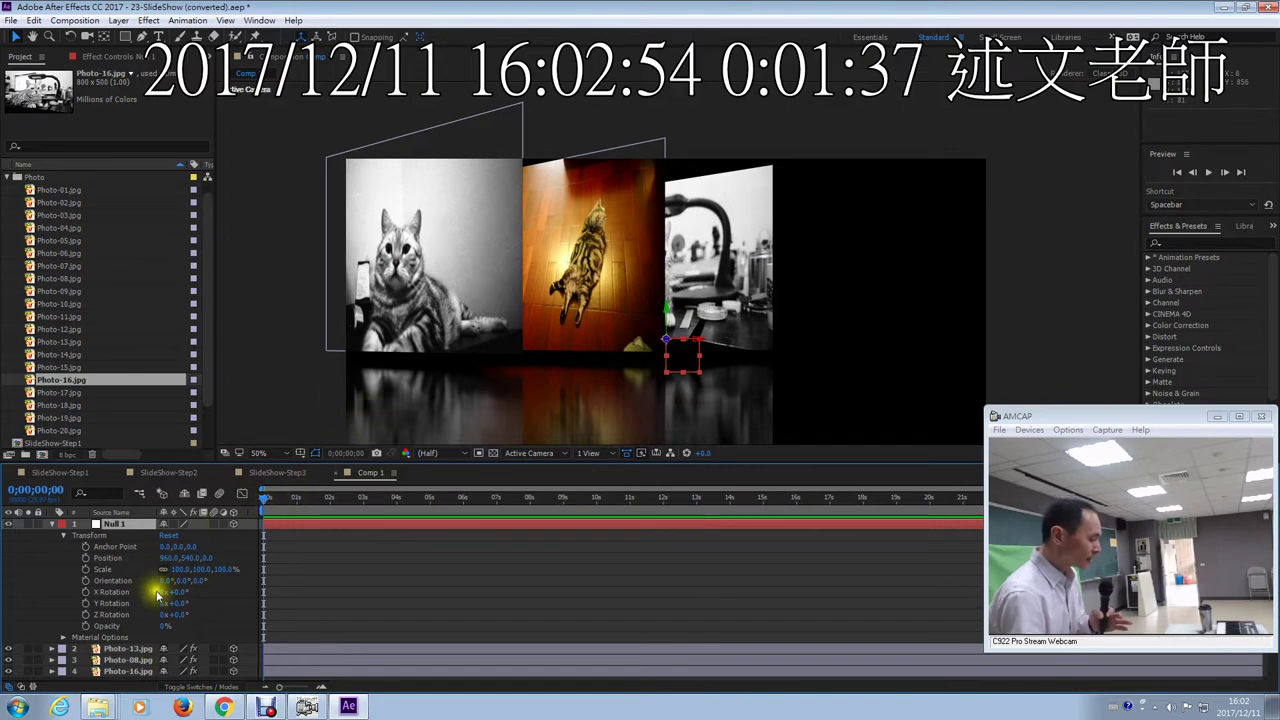
pyautogui.moveTo(180, 603); pyautogui.dragTo(241, 606)
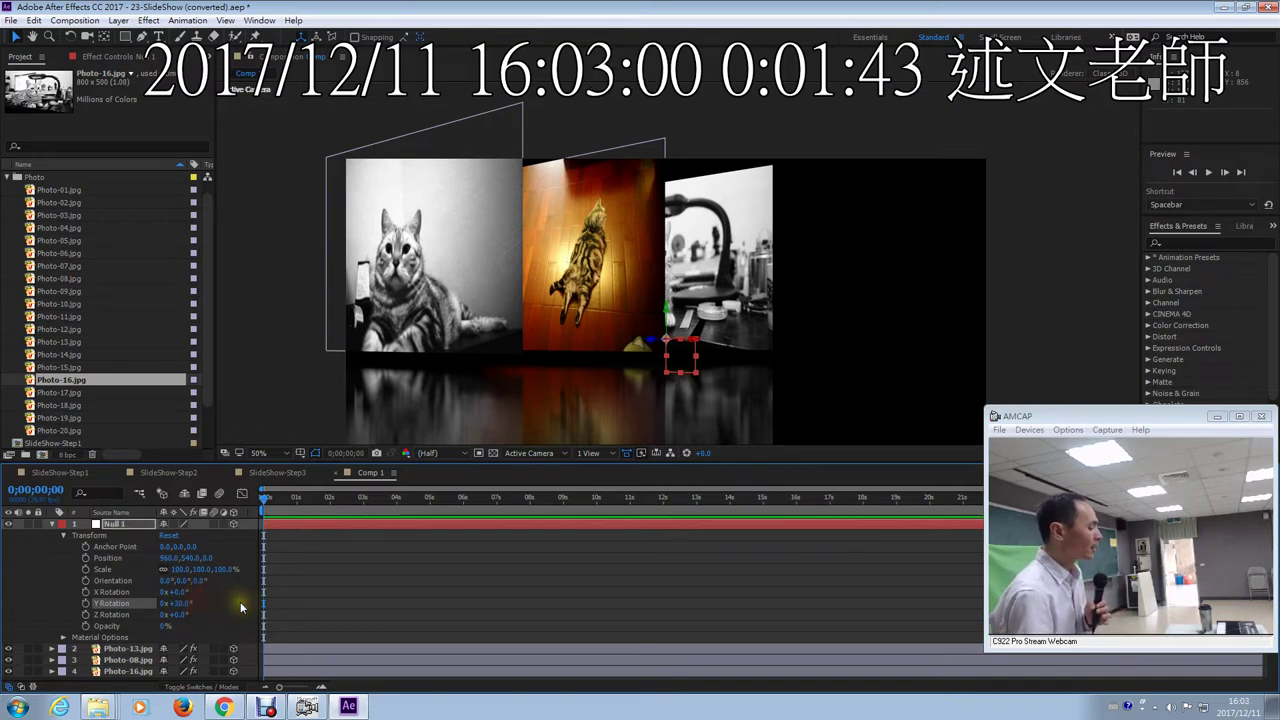
# Step: Show the Parent column in the timeline and parent the Photo-13, Photo-08 and Photo-16 layers to Null 1
pyautogui.click(118, 648)
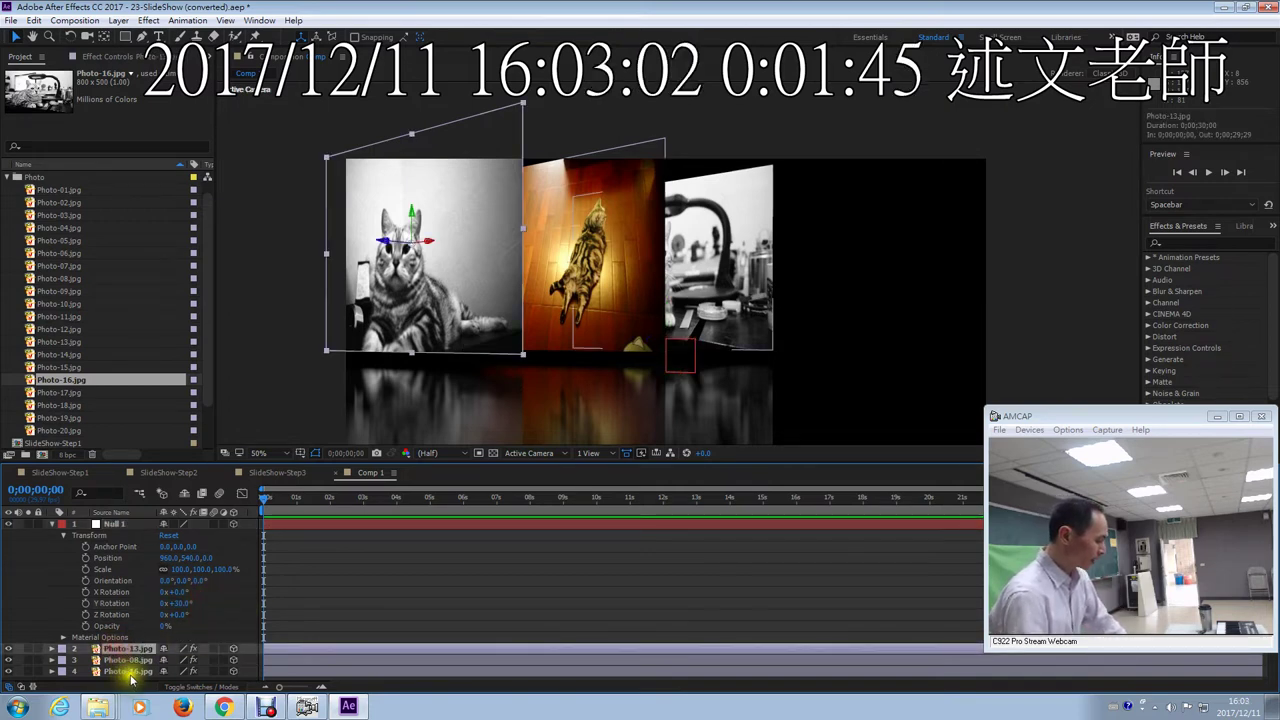
pyautogui.keyDown('shift'); pyautogui.click(128, 672); pyautogui.keyUp('shift')
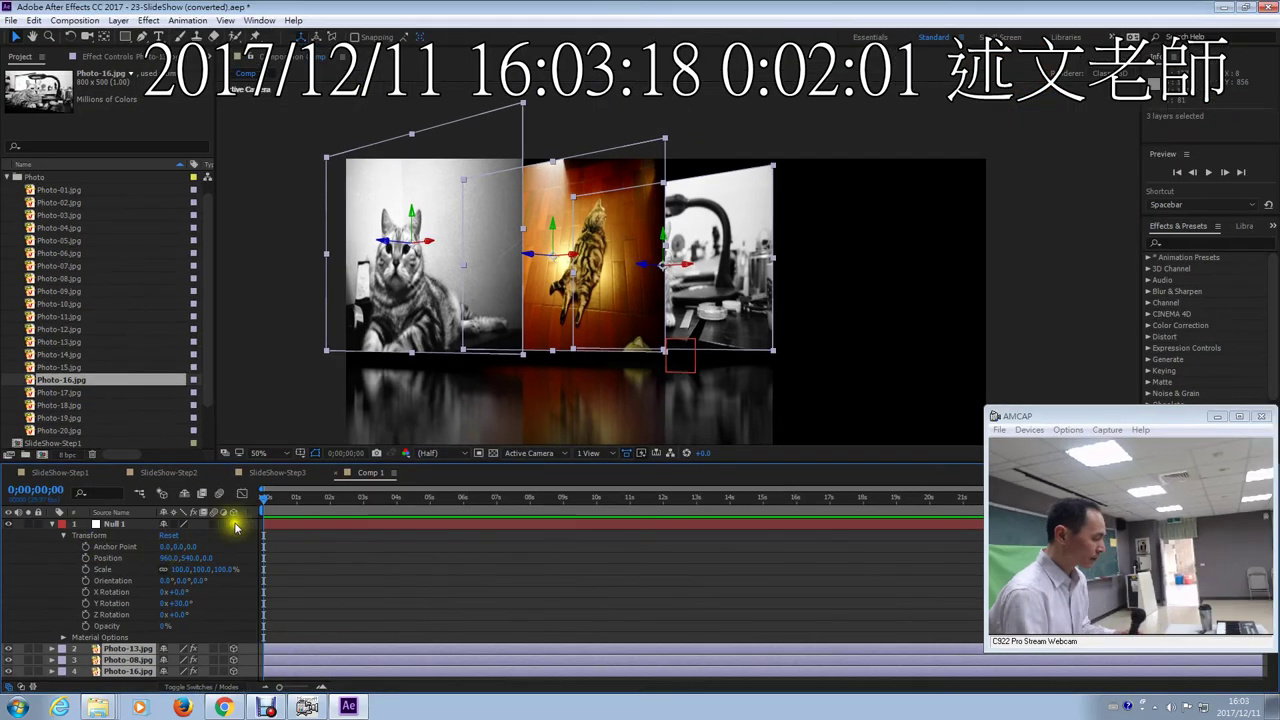
pyautogui.rightClick(263, 514)
pyautogui.moveTo(290, 555)
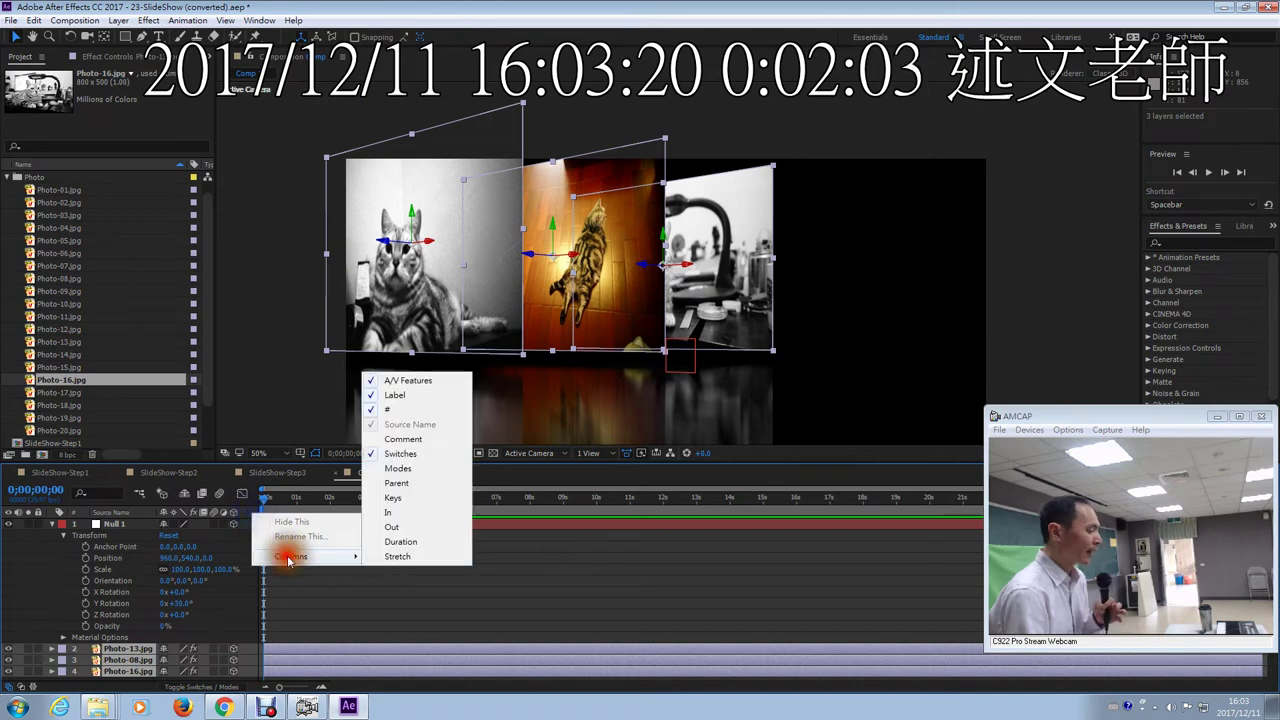
pyautogui.click(368, 484)
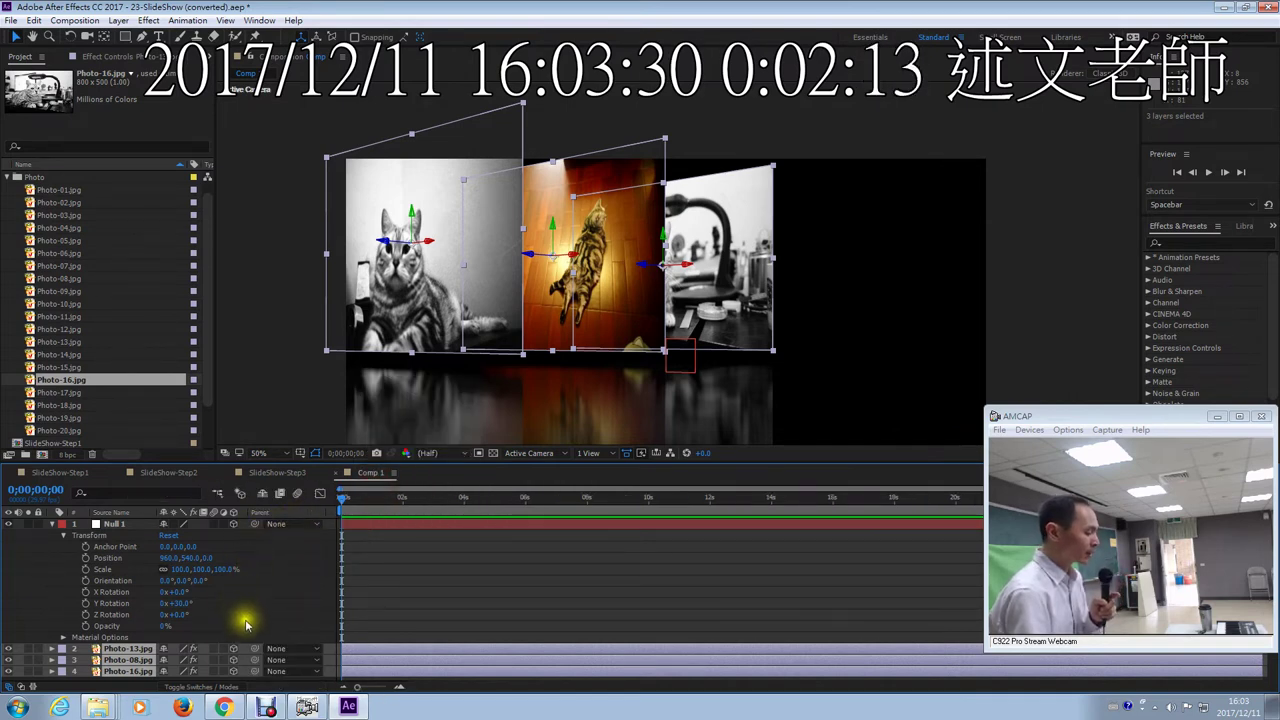
pyautogui.moveTo(255, 648); pyautogui.dragTo(118, 527)
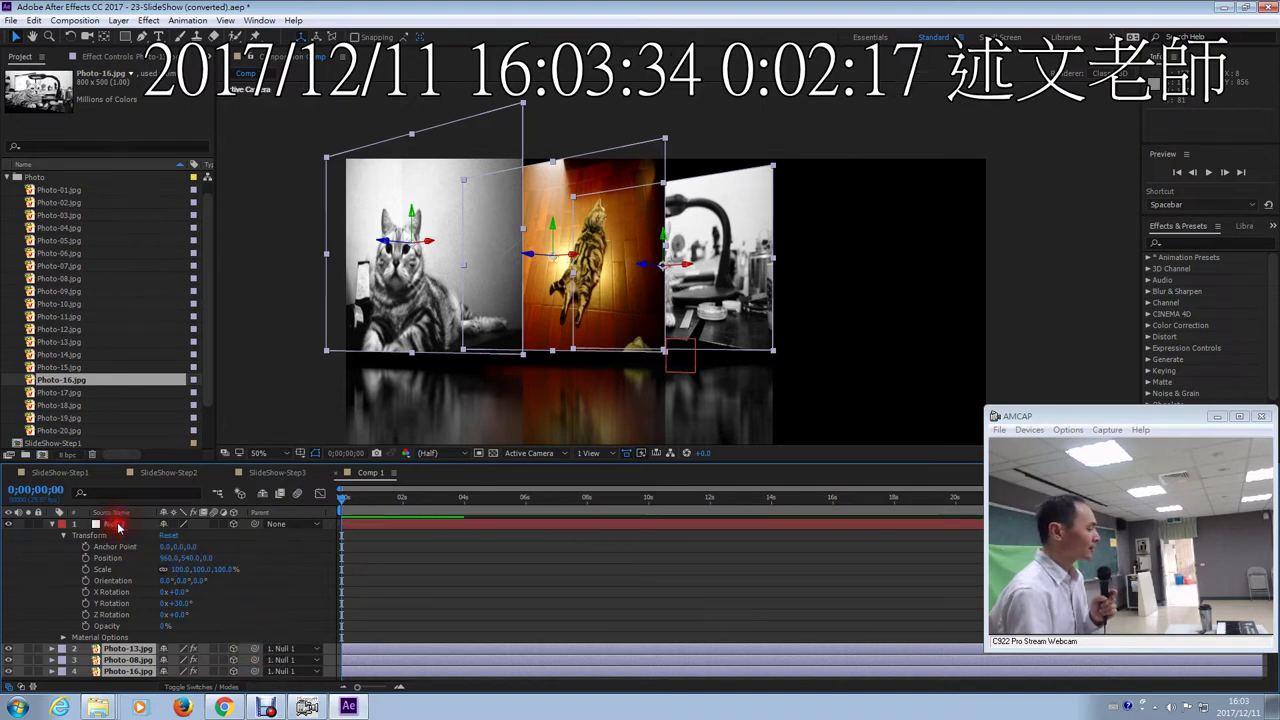
# Step: Move the null object together with its parented photos to a position of about 1254, 540, 509
pyautogui.click(118, 527)
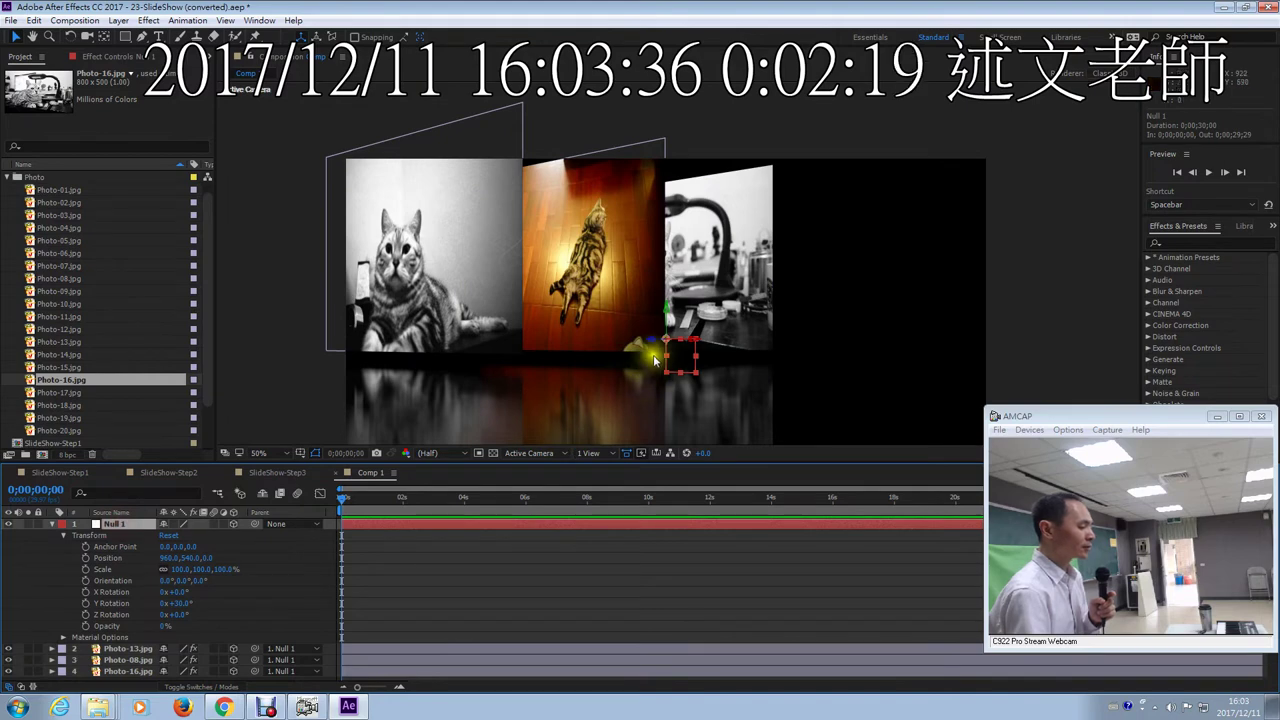
pyautogui.moveTo(655, 345); pyautogui.dragTo(848, 355)
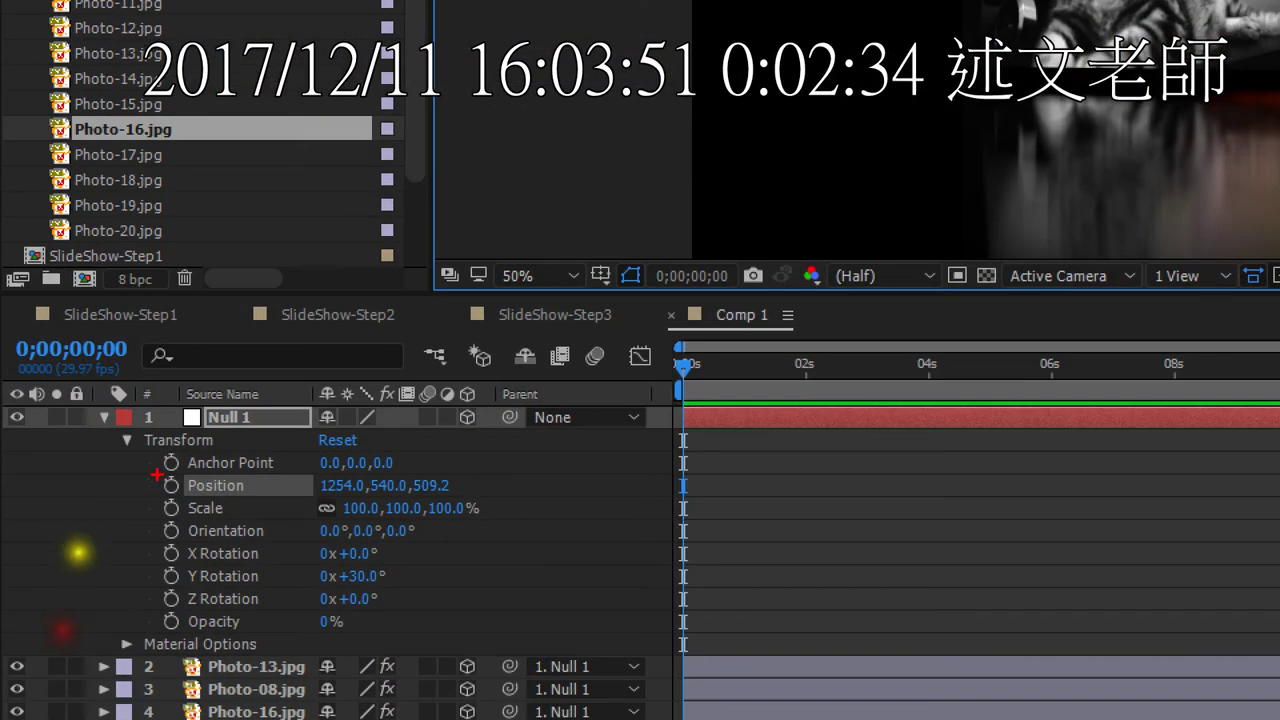
pyautogui.moveTo(157, 455); pyautogui.dragTo(152, 640)
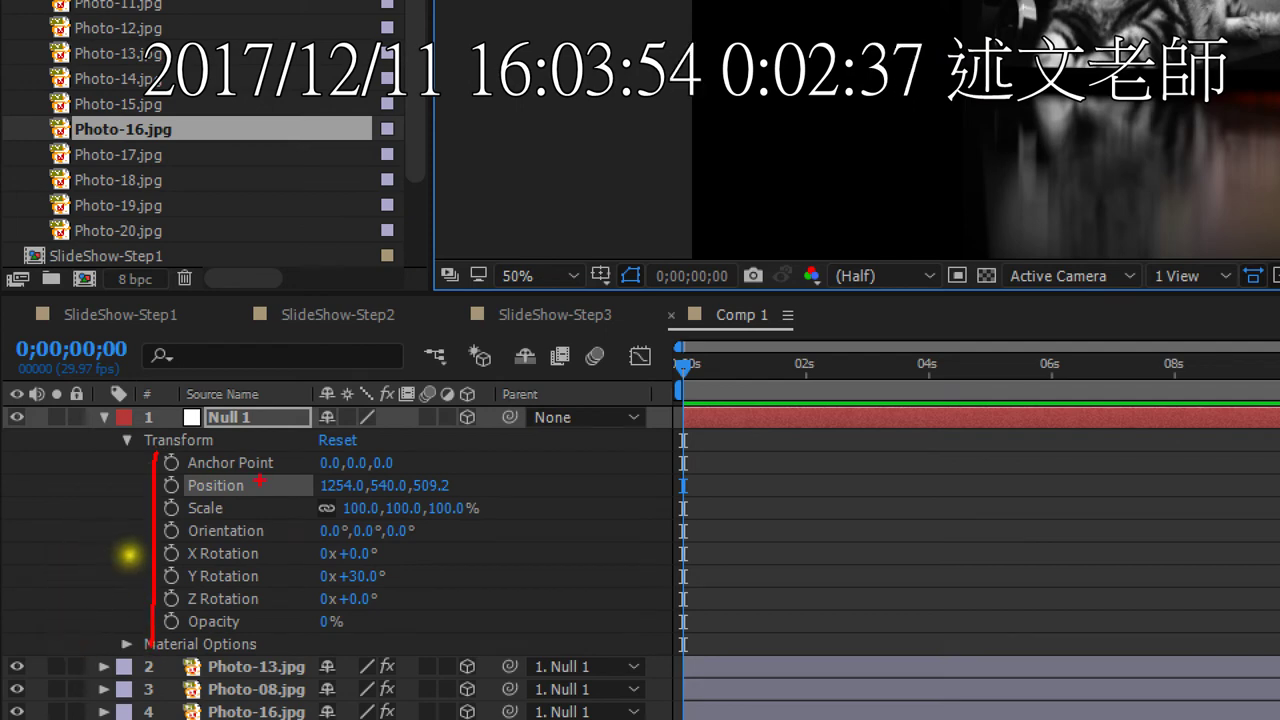
pyautogui.moveTo(261, 485)
pyautogui.mouseDown()
pyautogui.moveTo(291, 472)
pyautogui.moveTo(247, 514)
pyautogui.moveTo(283, 536)
pyautogui.moveTo(300, 517)
pyautogui.mouseUp()
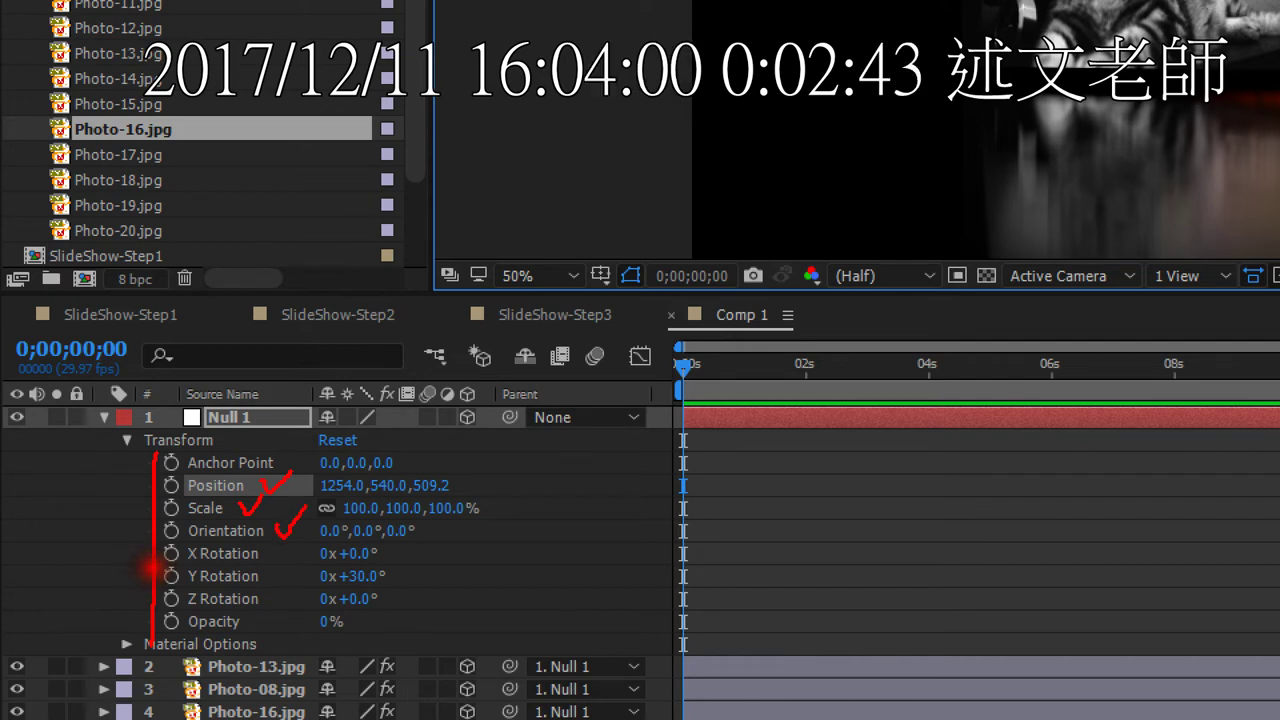
pyautogui.moveTo(262, 628)
pyautogui.mouseDown()
pyautogui.moveTo(281, 603)
pyautogui.moveTo(270, 634)
pyautogui.mouseUp()
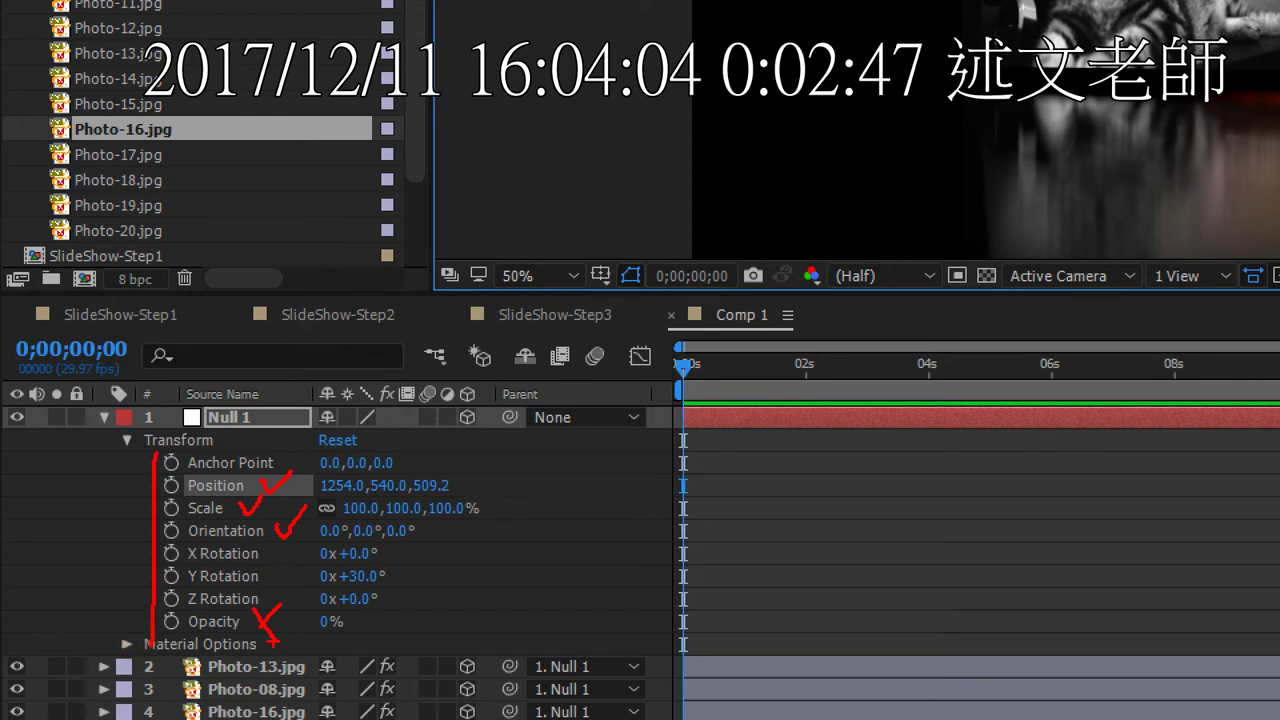
pyautogui.press('Escape')
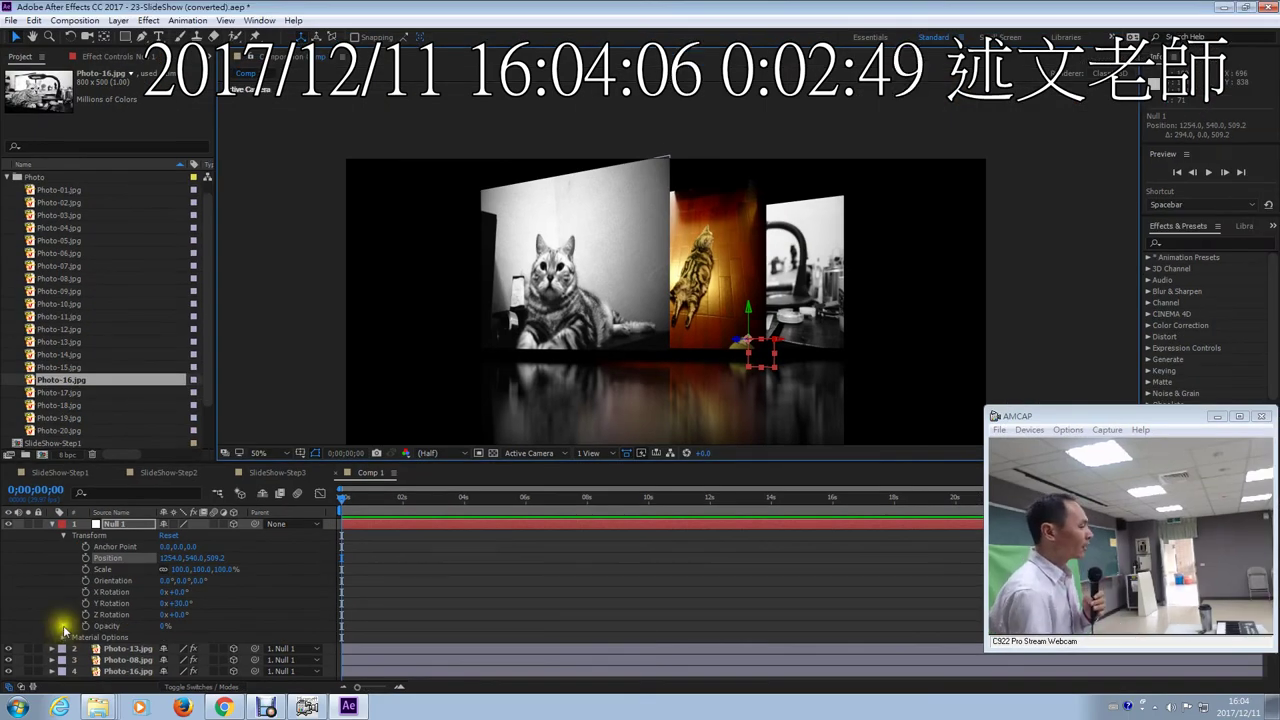
# Step: Turn on Position keyframing for the null object and switch it off again
pyautogui.click(86, 558)
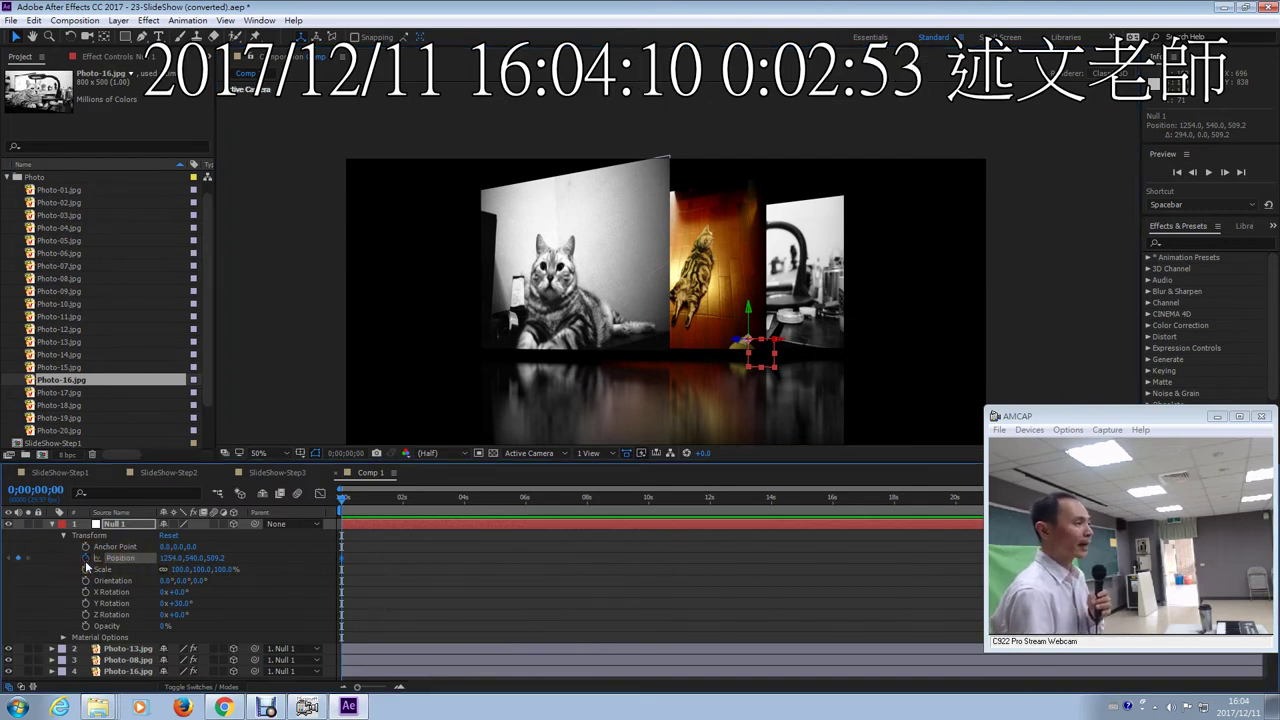
pyautogui.click(86, 560)
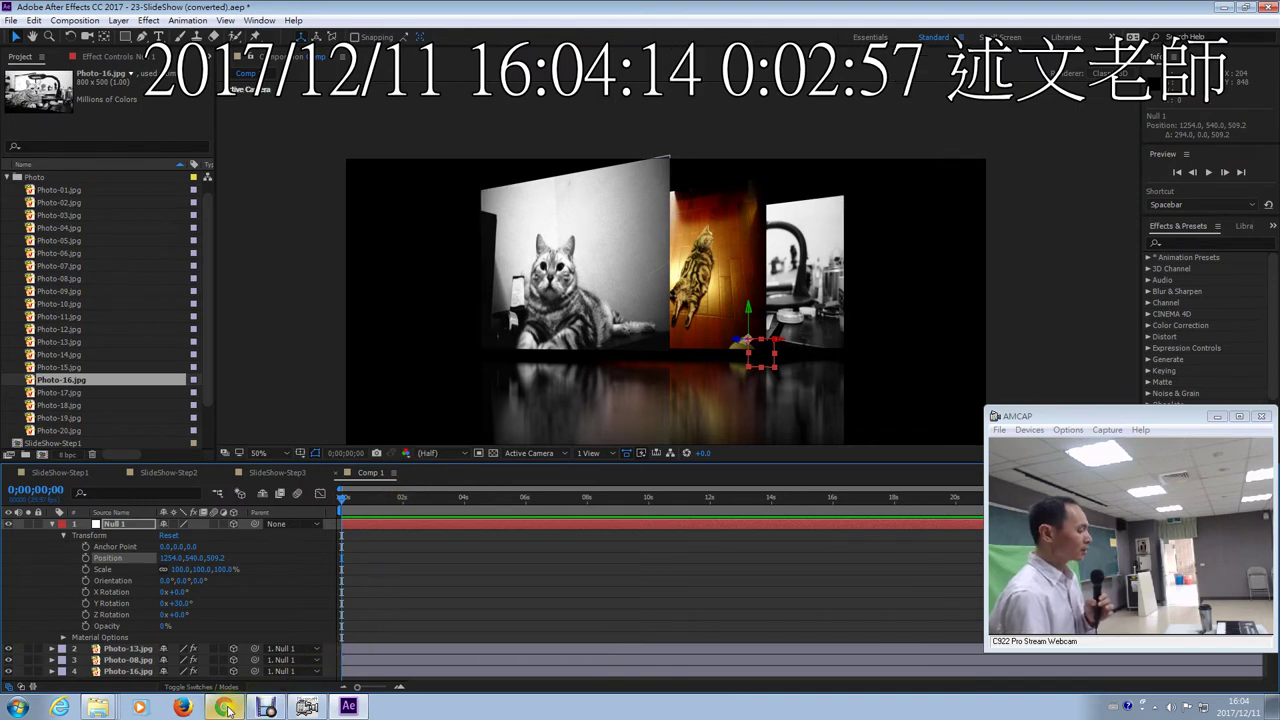
# Step: Switch to Chrome to consult the Null Object section of the lesson document, and return to After Effects
pyautogui.click(224, 707)
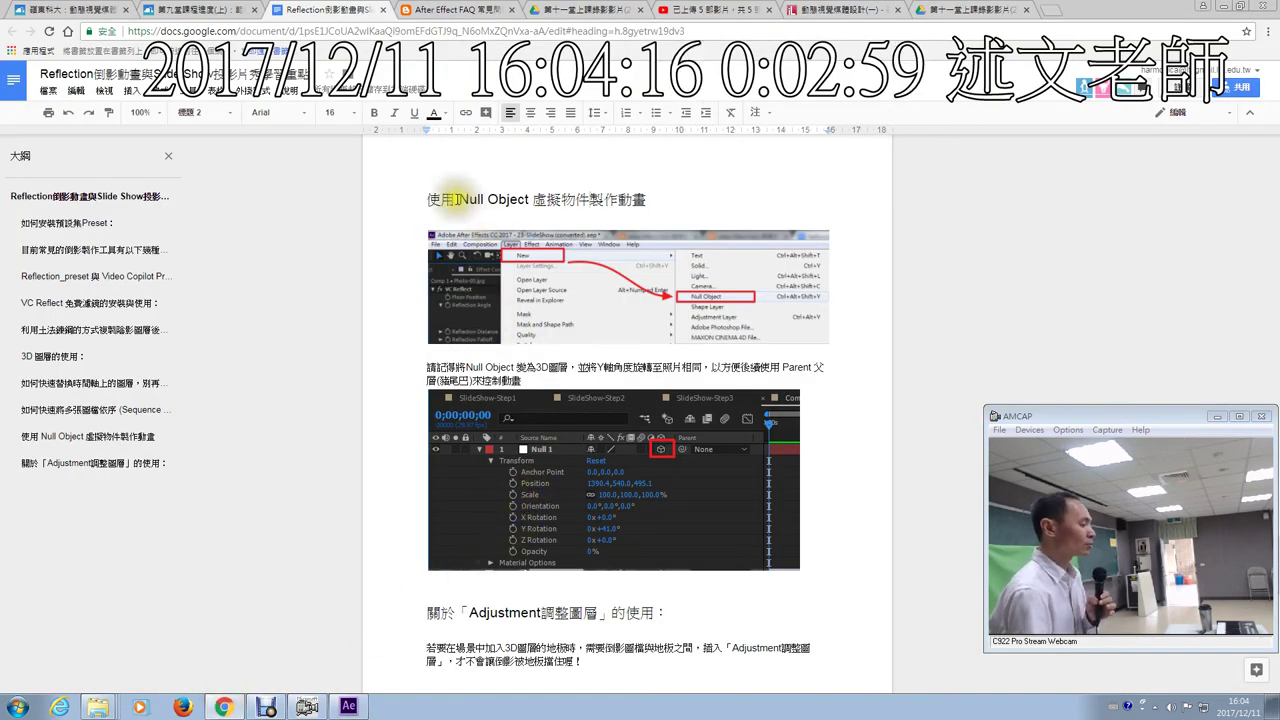
pyautogui.moveTo(457, 200); pyautogui.dragTo(530, 200)
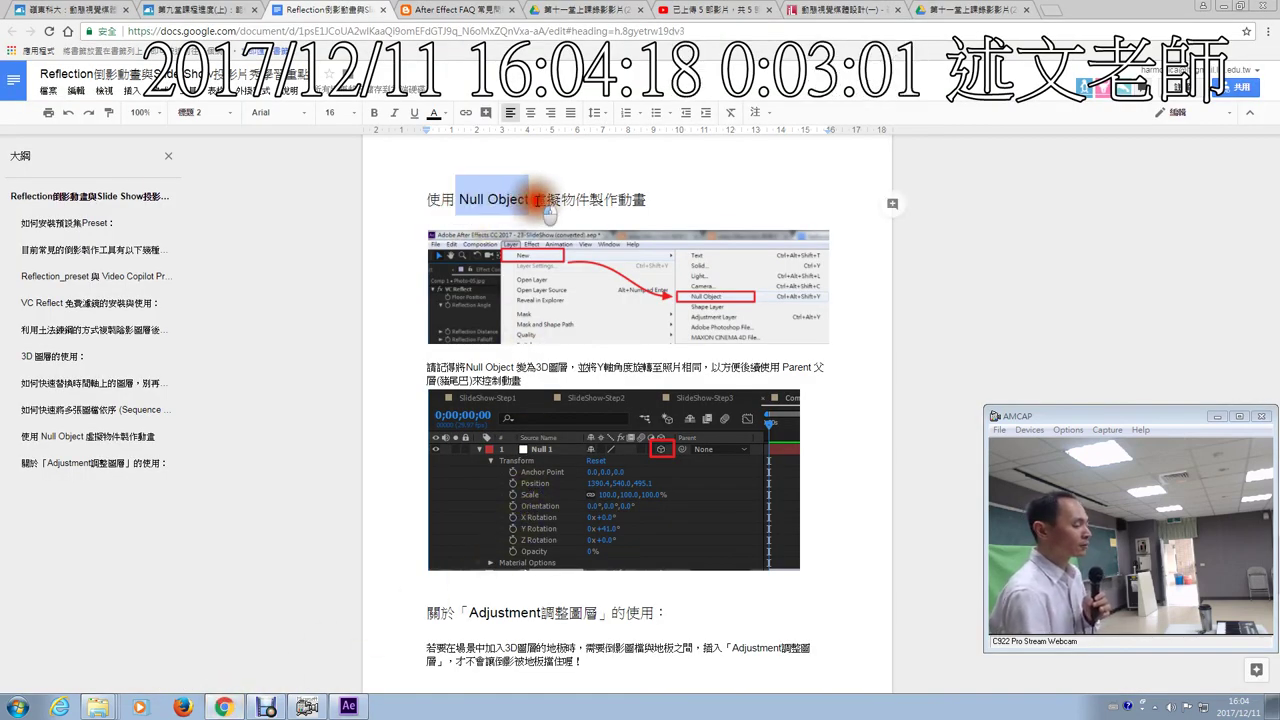
pyautogui.click(348, 707)
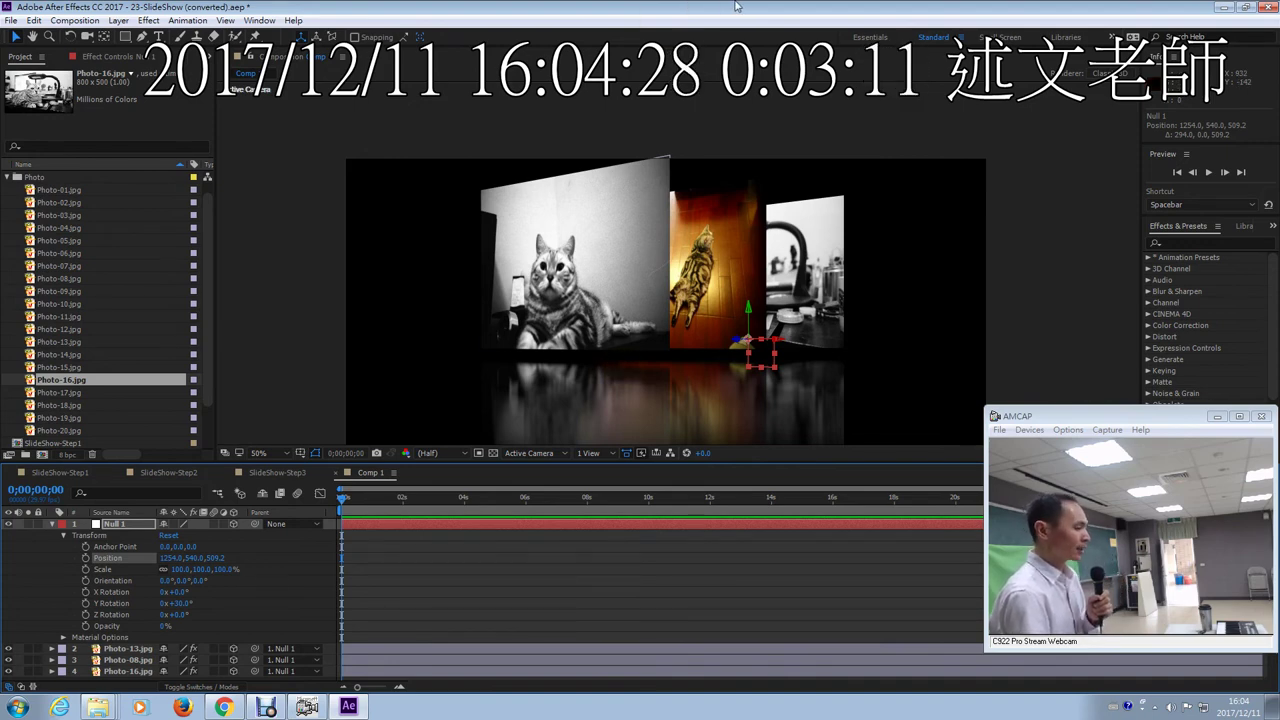
pyautogui.click(763, 24)
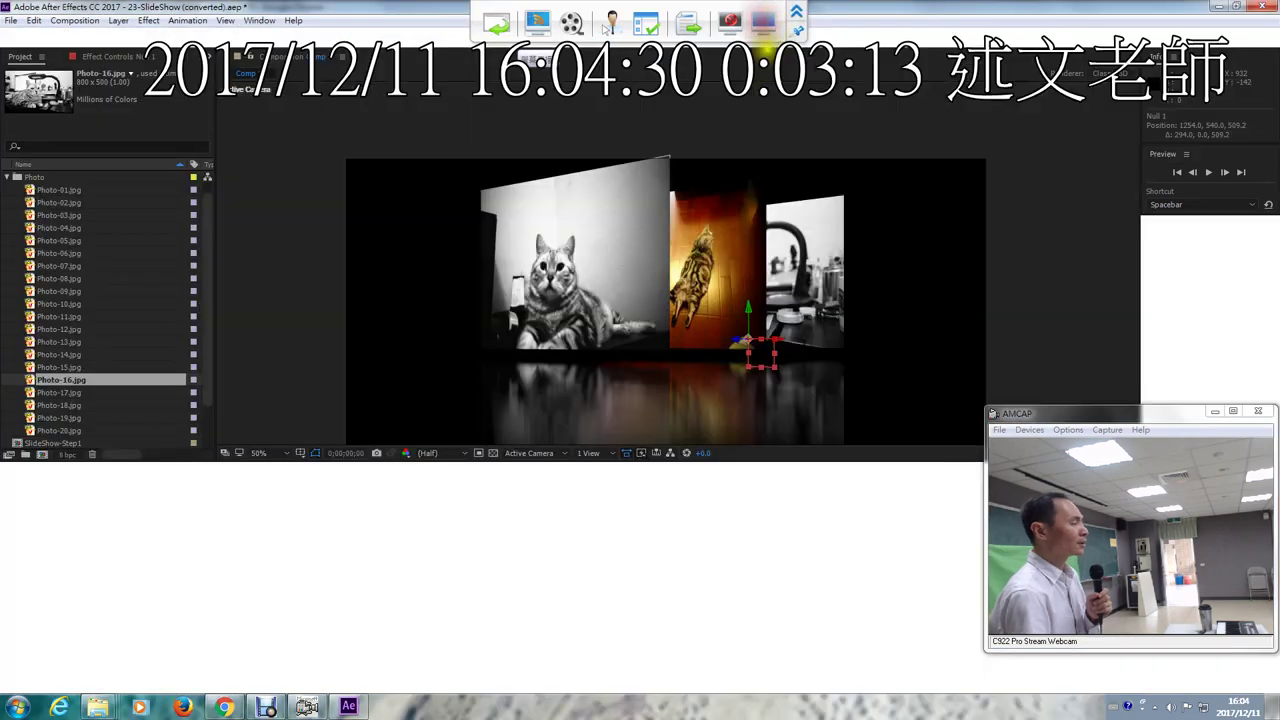